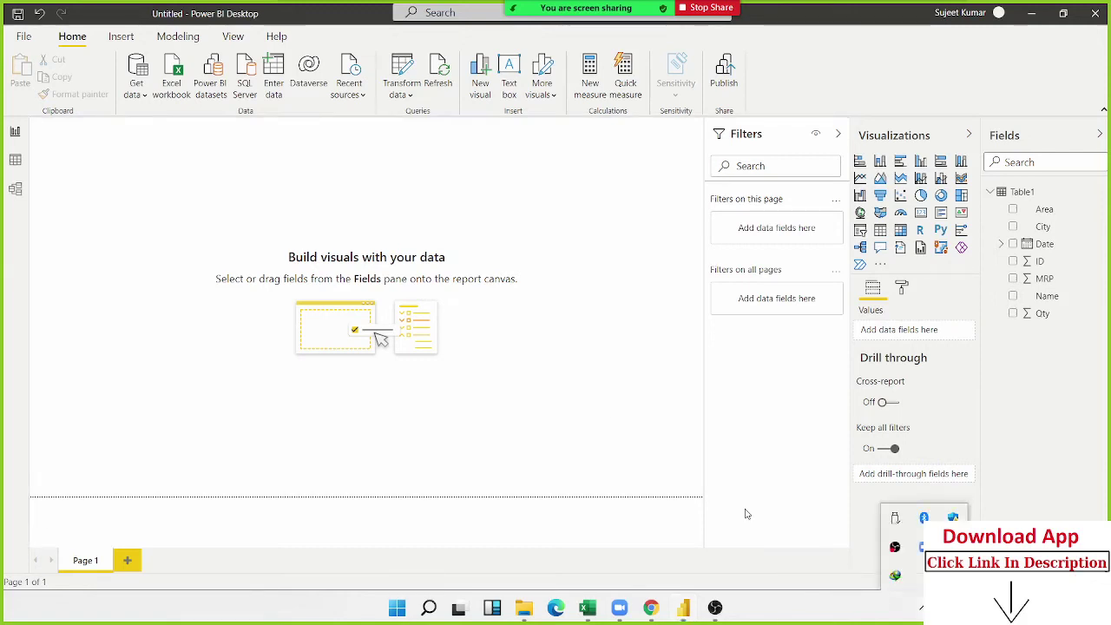
Insert an empty scatter chart on the report canvas and enlarge it.
click(647, 454)
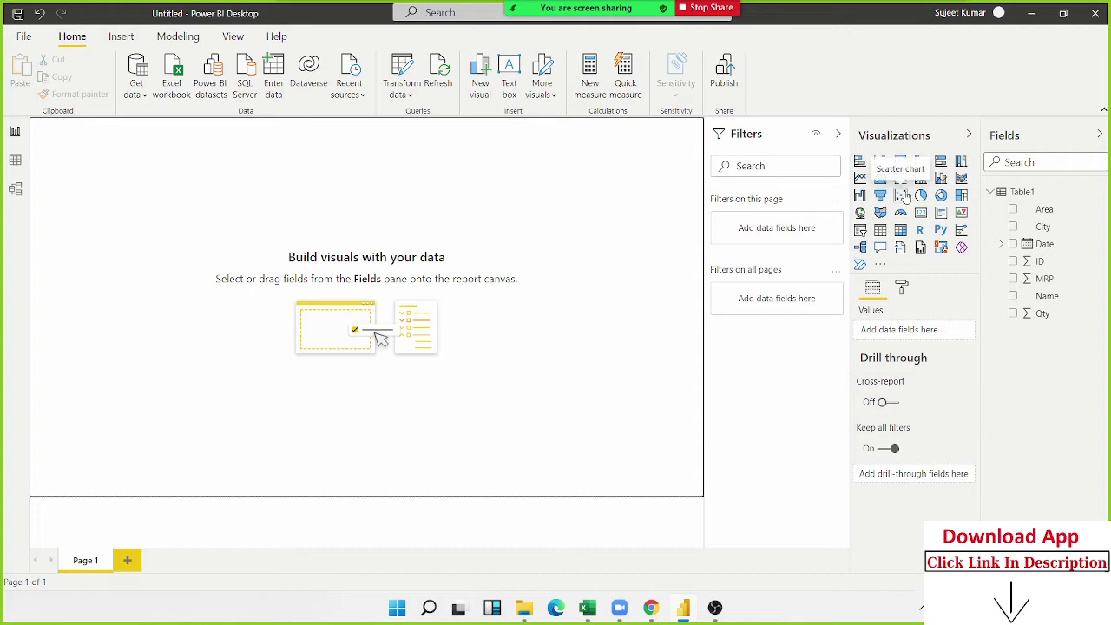
click(900, 196)
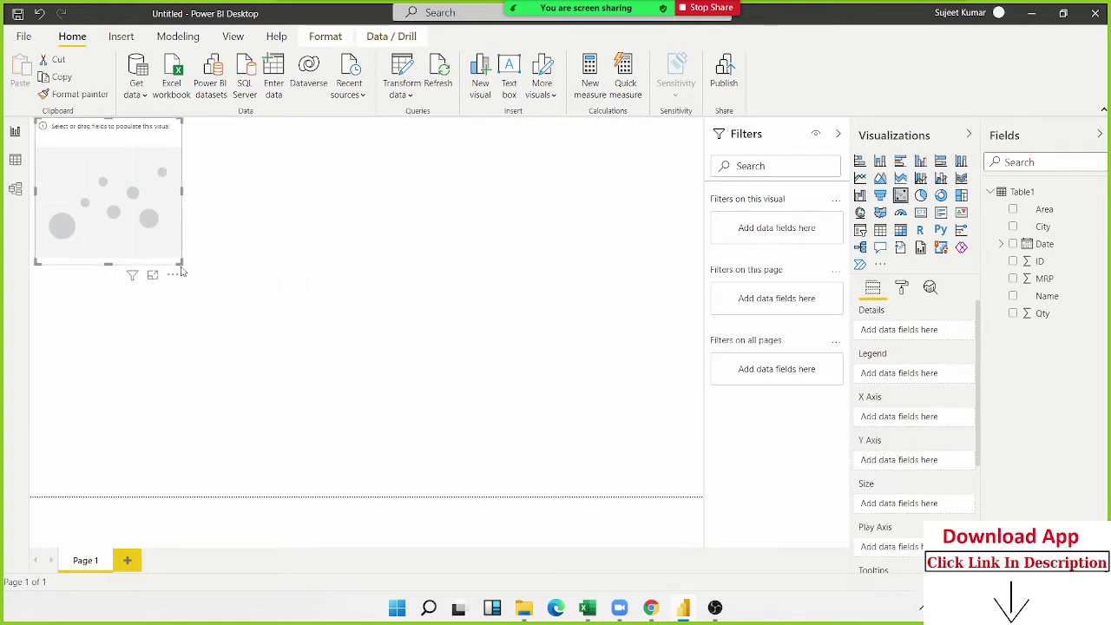
mouse_move(181, 272)
mouse_down()
mouse_move(180, 254)
mouse_move(363, 395)
mouse_up()
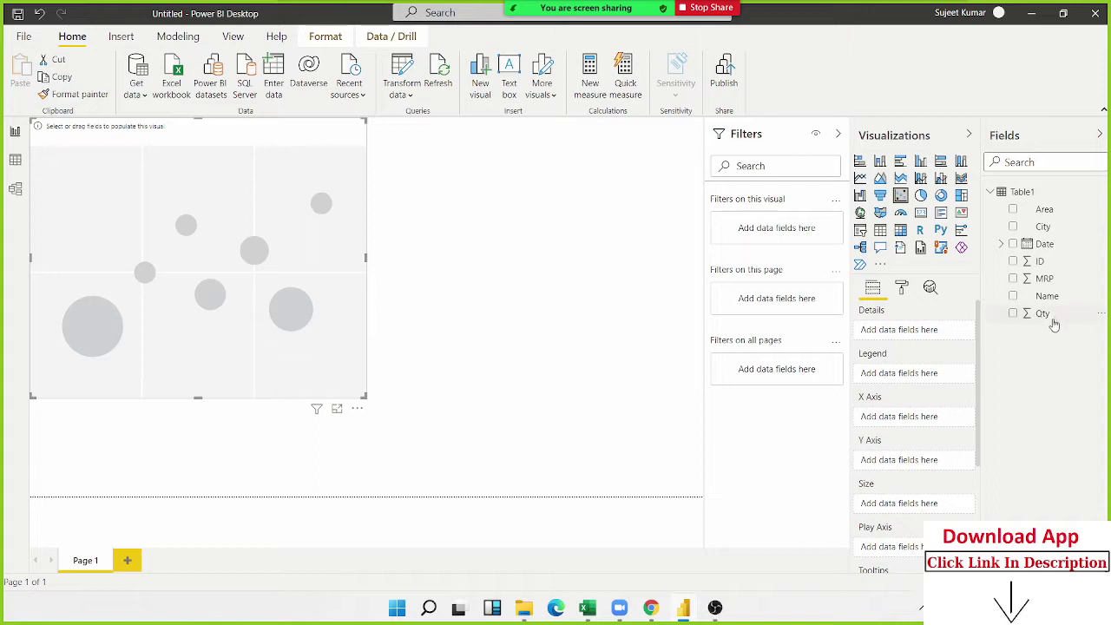
Put Qty on the X axis, try City as details then remove it, and use Date instead.
mouse_move(1046, 316)
mouse_down()
mouse_move(368, 316)
mouse_move(279, 294)
mouse_up()
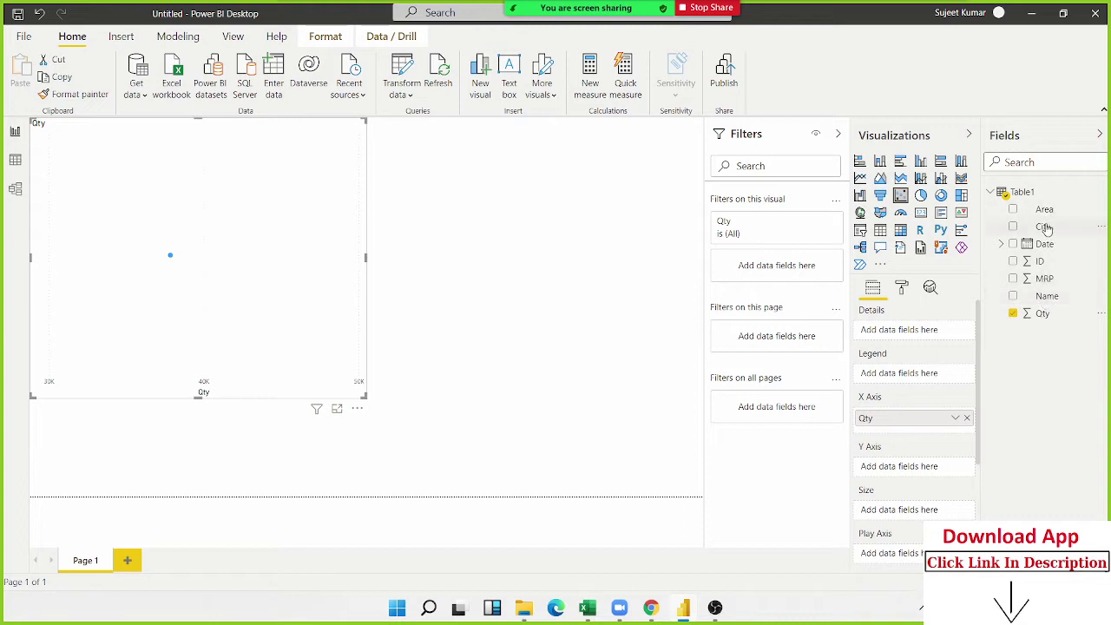
mouse_move(1045, 228)
mouse_down()
mouse_move(322, 338)
mouse_move(286, 330)
mouse_up()
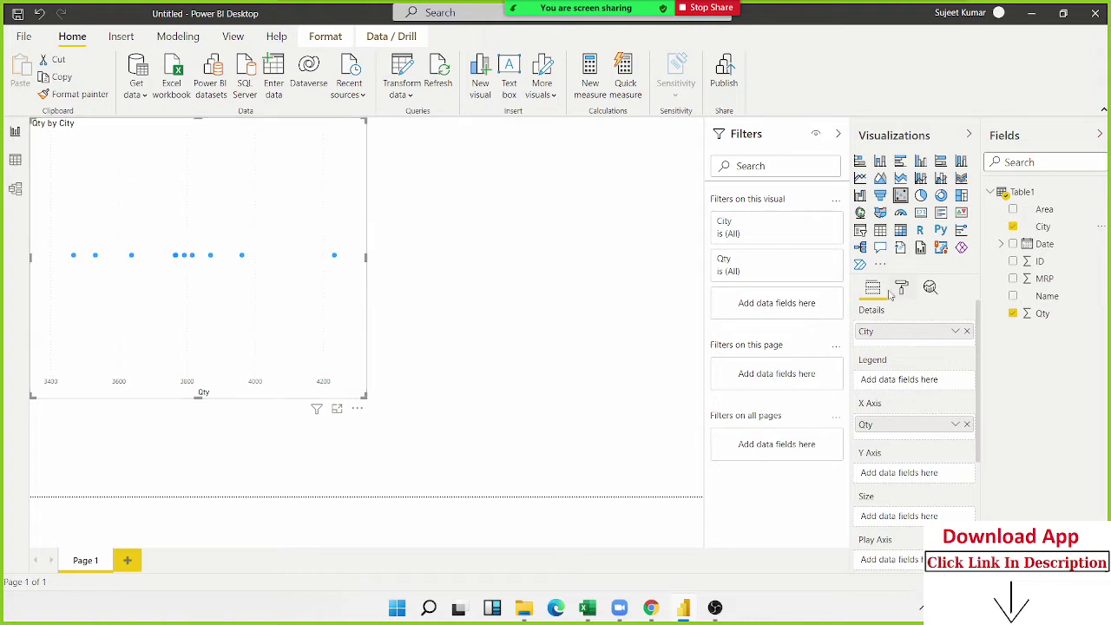
click(1011, 229)
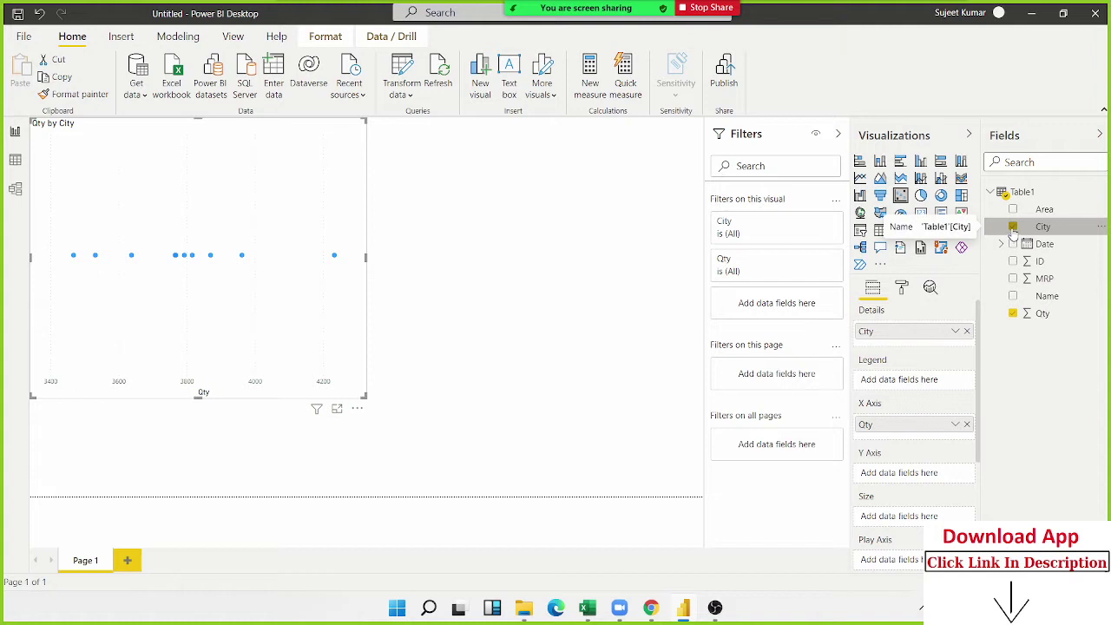
drag(1045, 249, 292, 308)
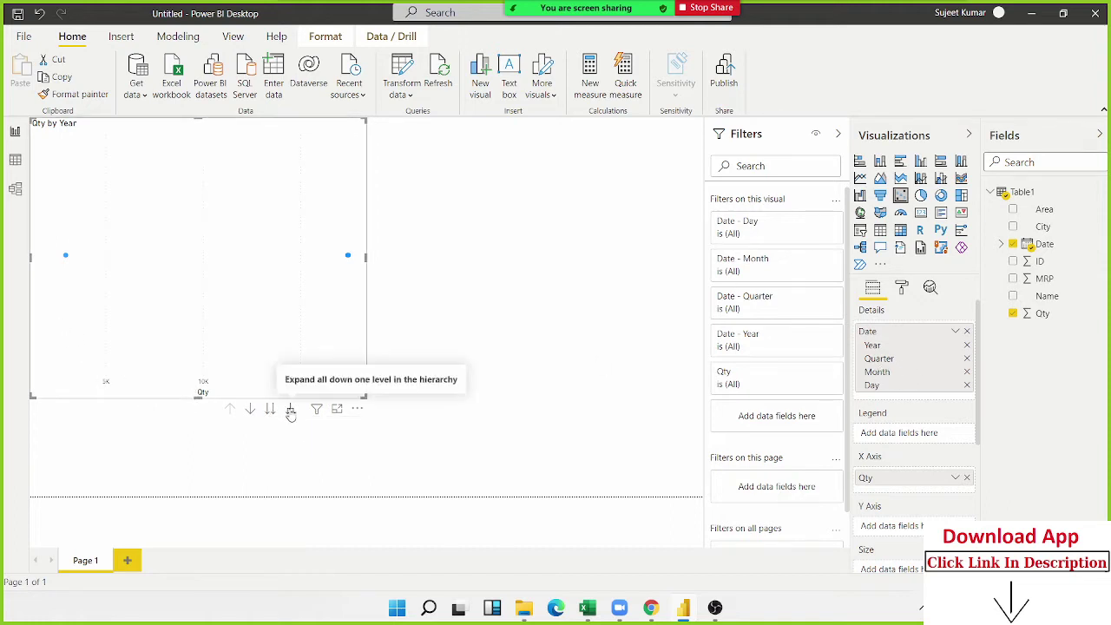
Turn on drill mode and drill the scatter chart from Year through Quarter and Month to Day.
click(248, 410)
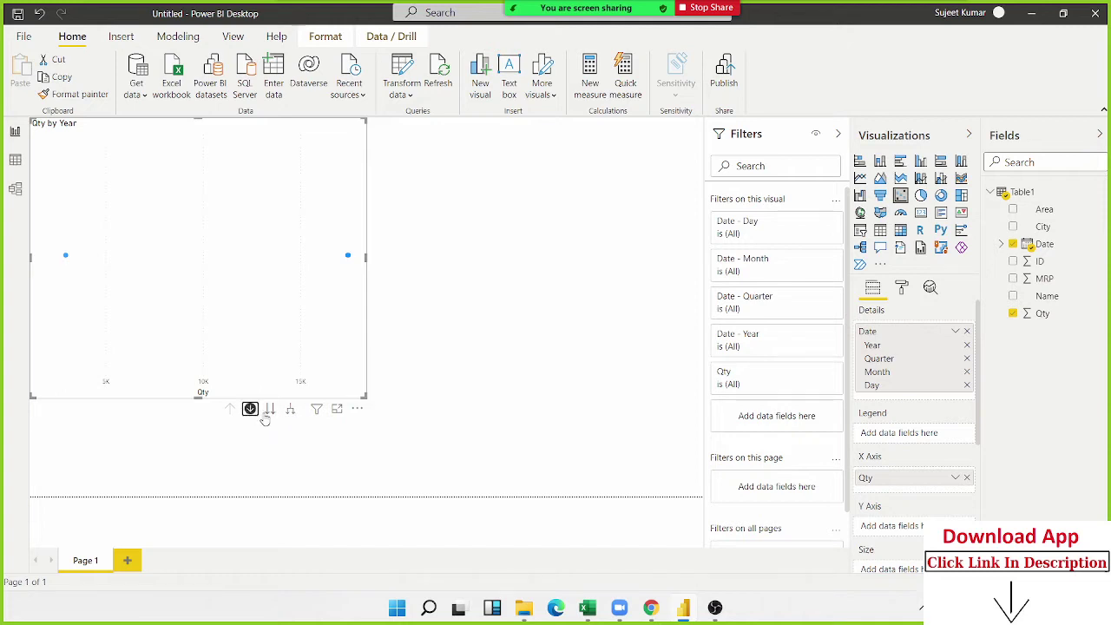
click(270, 408)
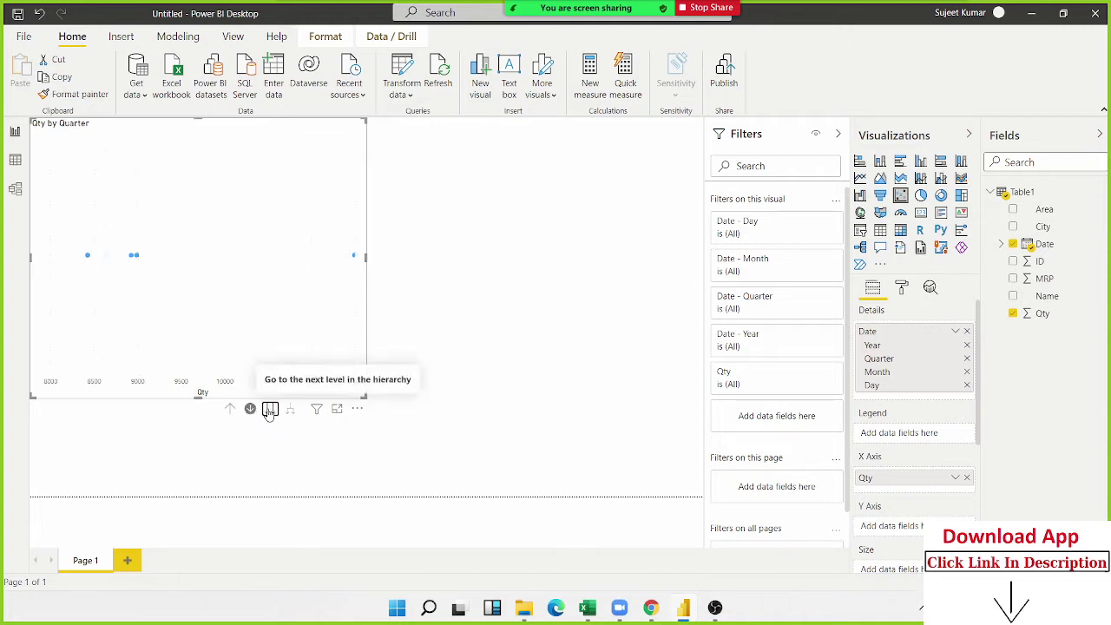
click(270, 410)
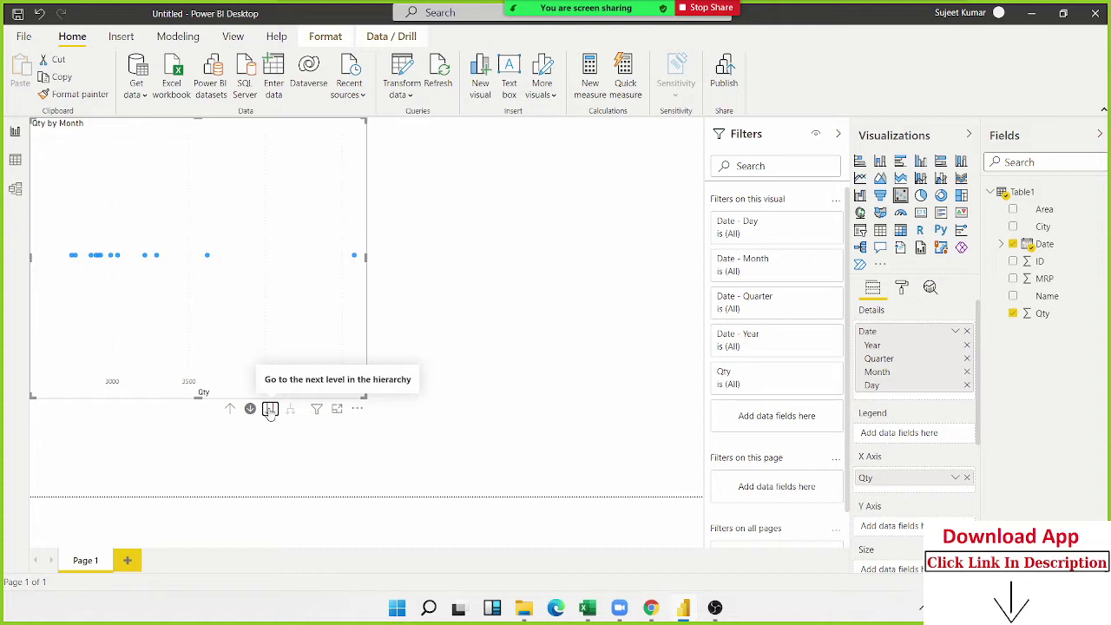
click(270, 409)
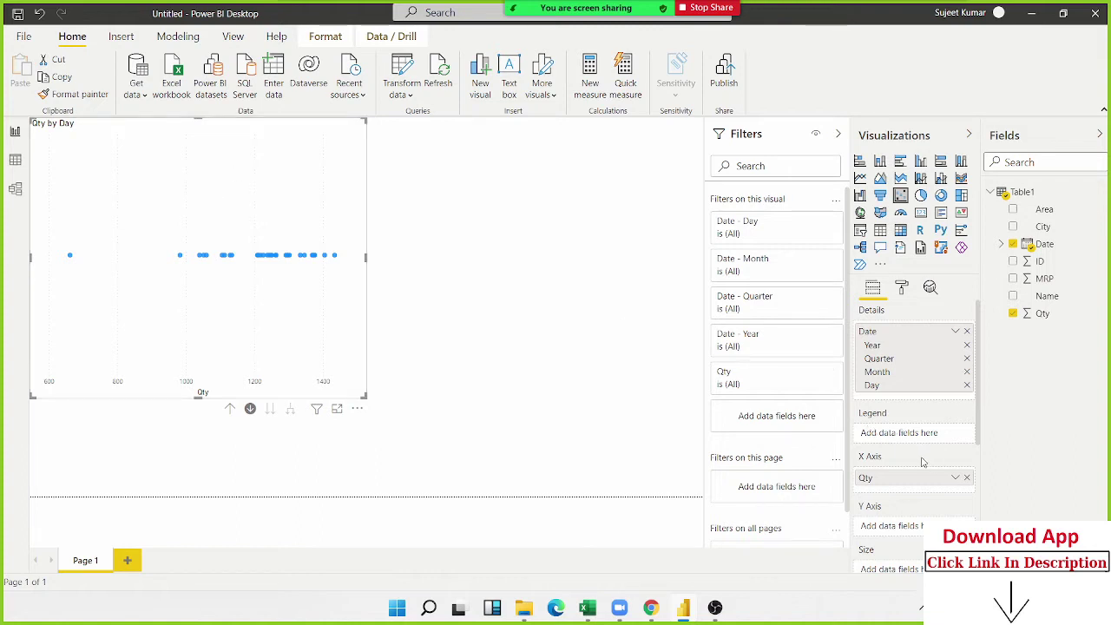
scroll(923, 463, down, 2)
scroll(921, 440, up, 2)
Try Name as the scatter chart's legend, remove it, check the Qty options, then delete the chart.
drag(1047, 299, 911, 442)
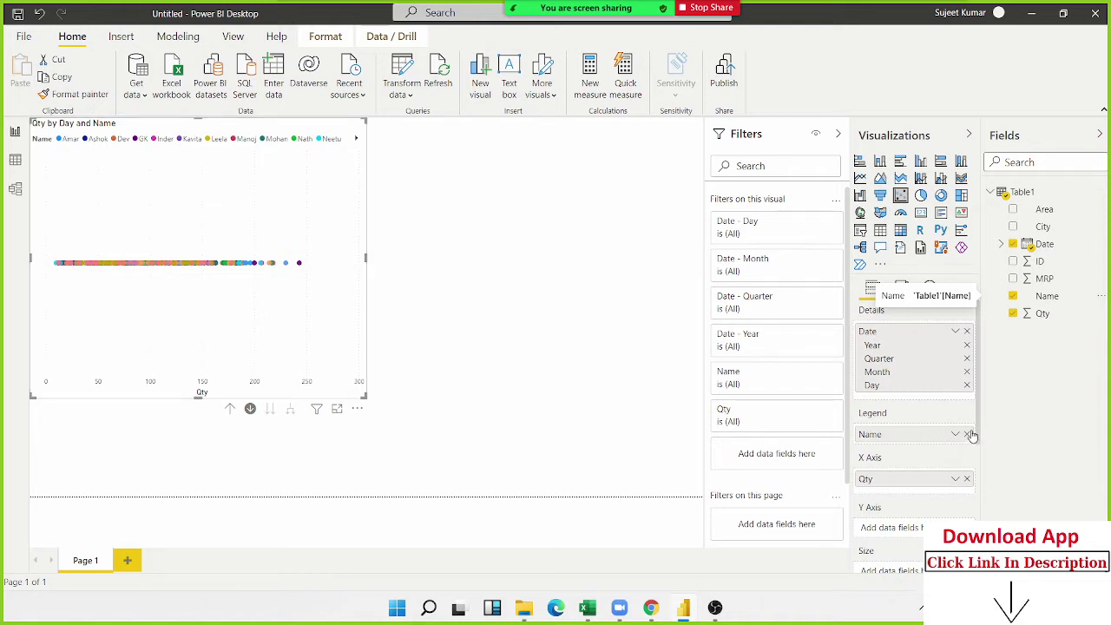
click(969, 434)
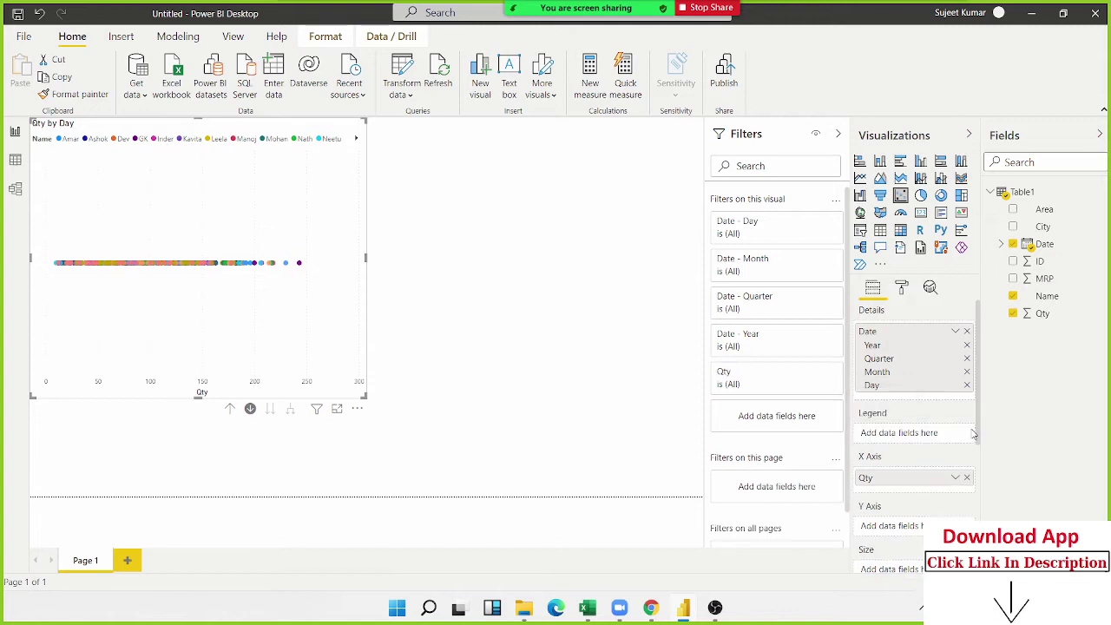
click(959, 480)
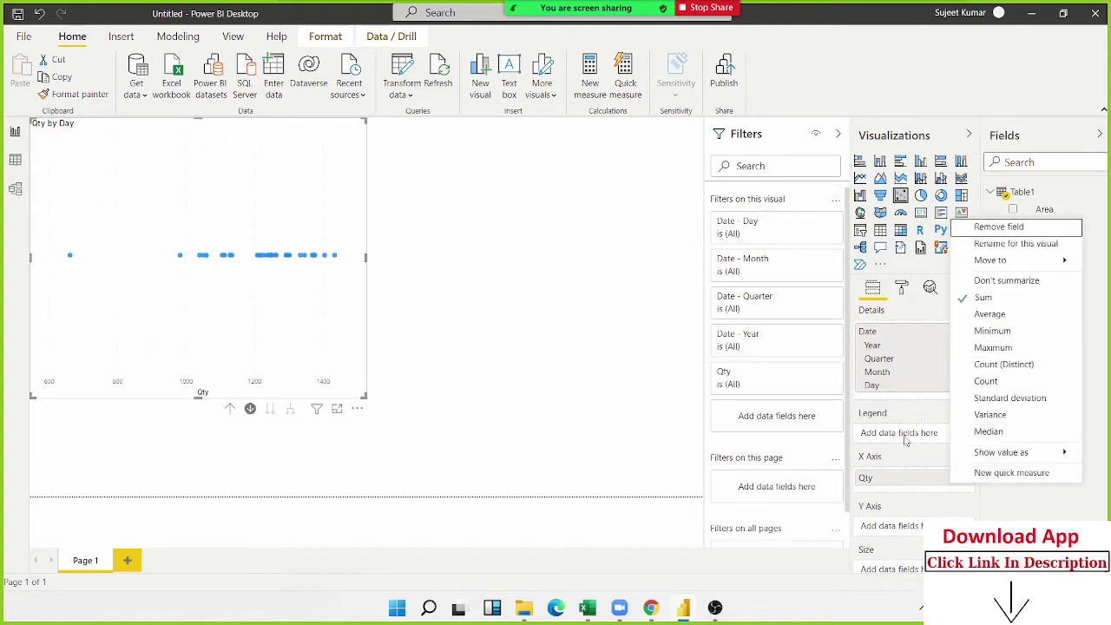
click(367, 234)
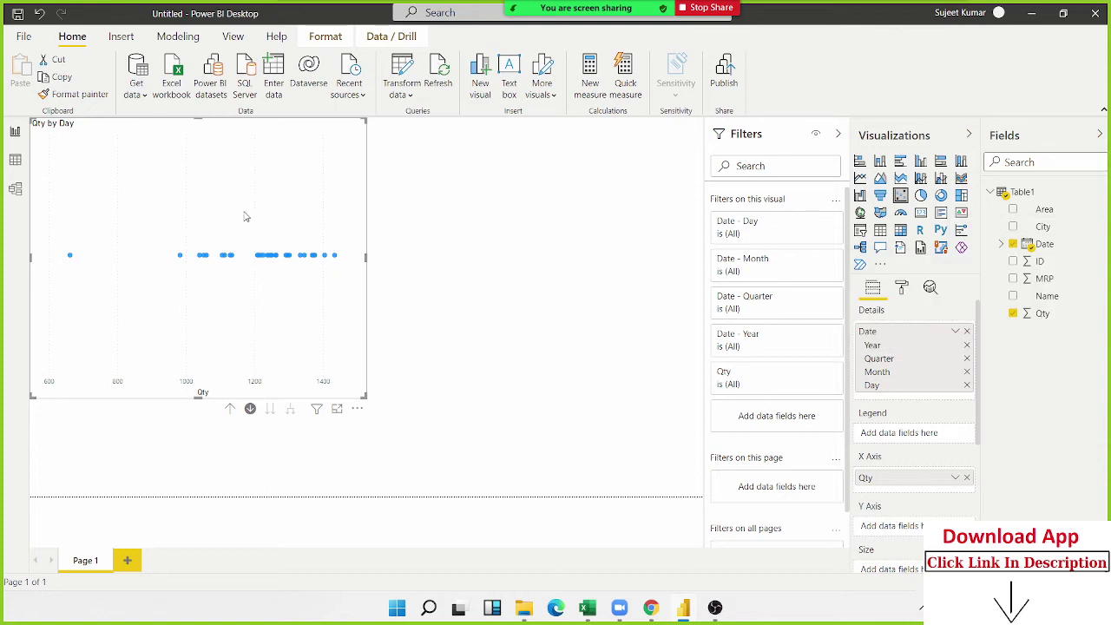
key(Delete)
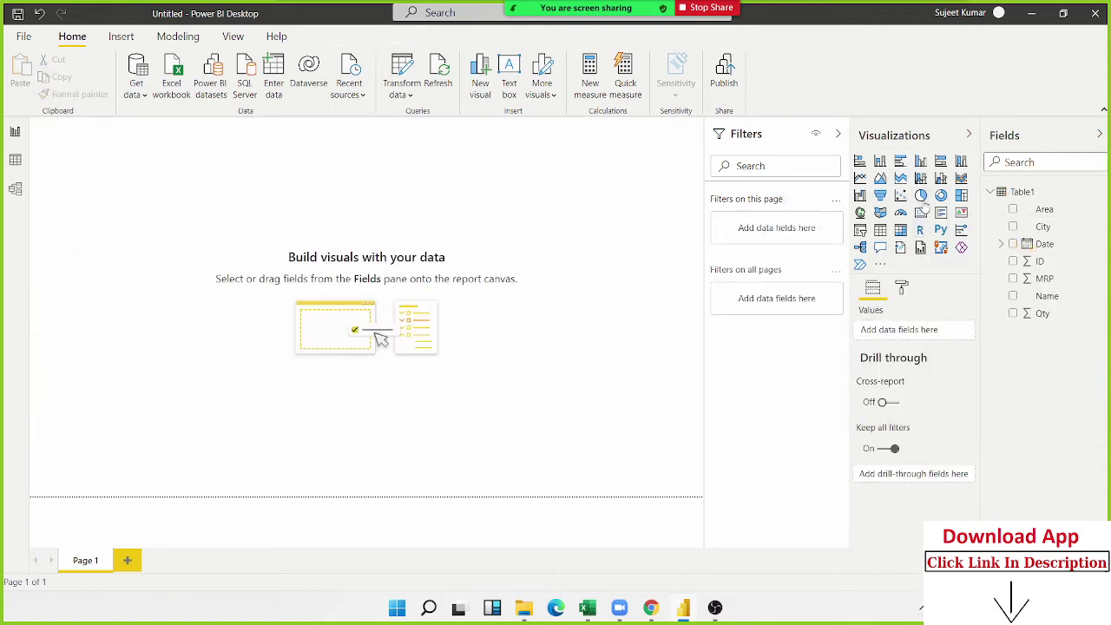
Insert a pie chart enlarged to about 370 px square, with Area as legend and Qty as values.
click(920, 195)
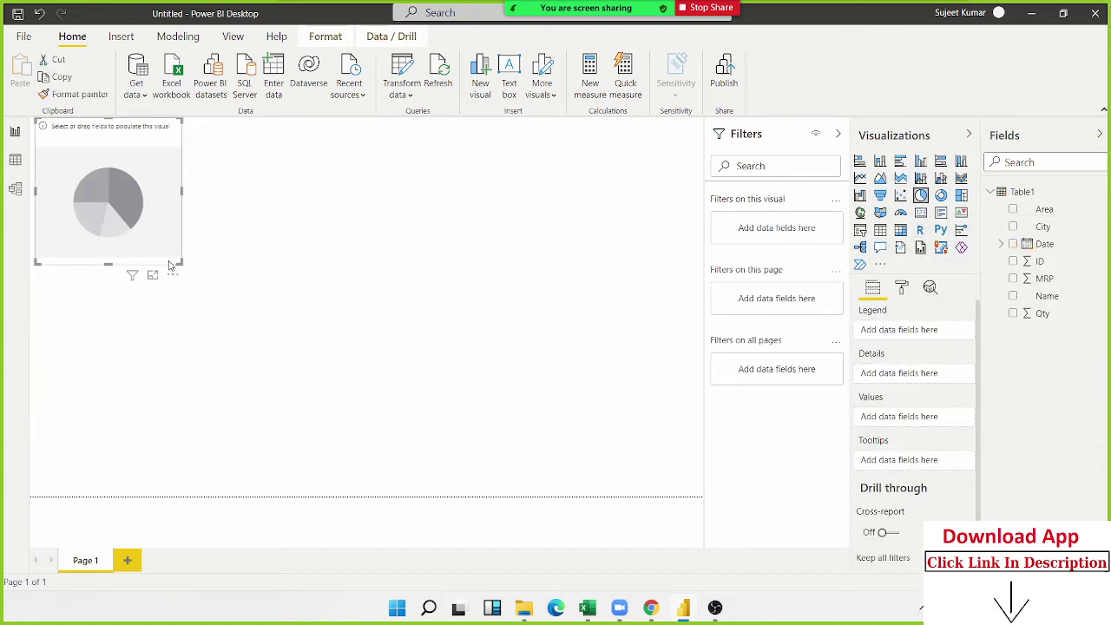
drag(179, 263, 356, 438)
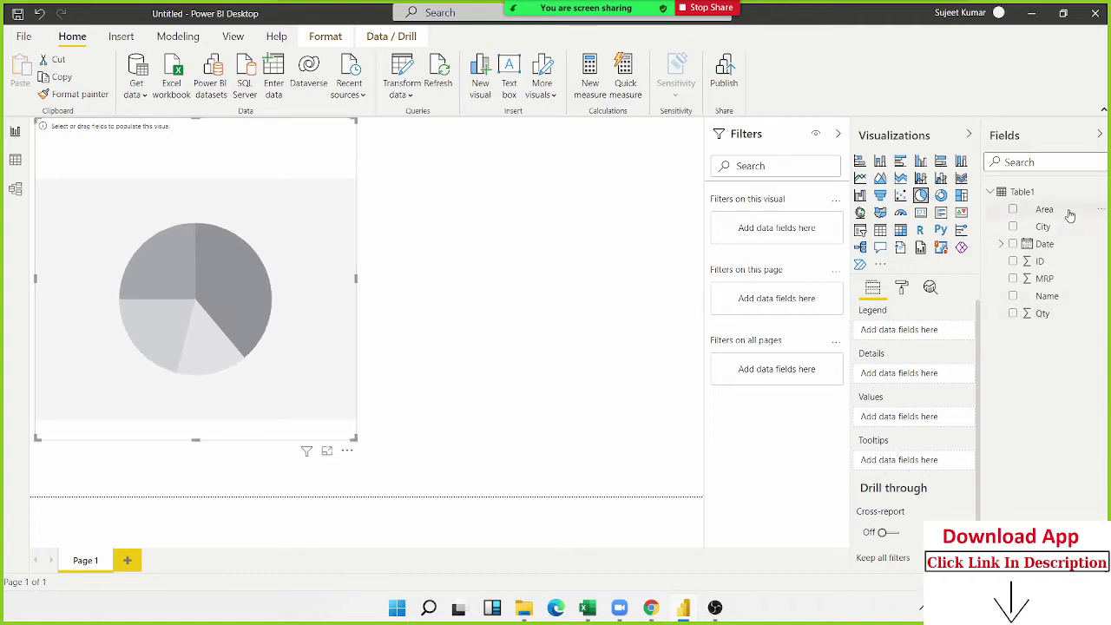
drag(1067, 211, 199, 345)
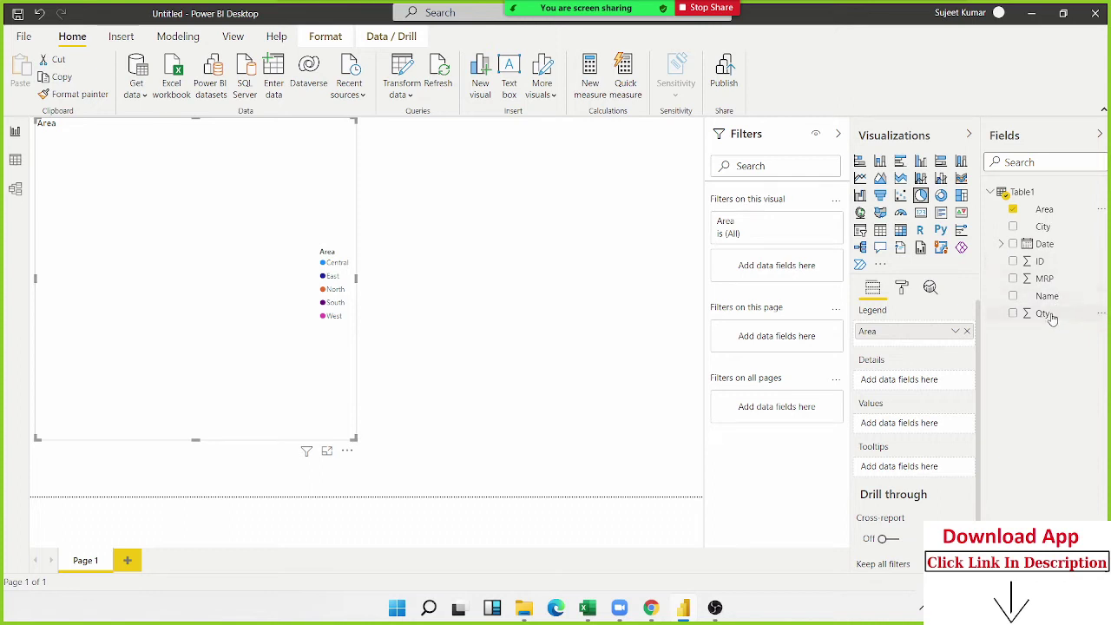
drag(1046, 316, 211, 307)
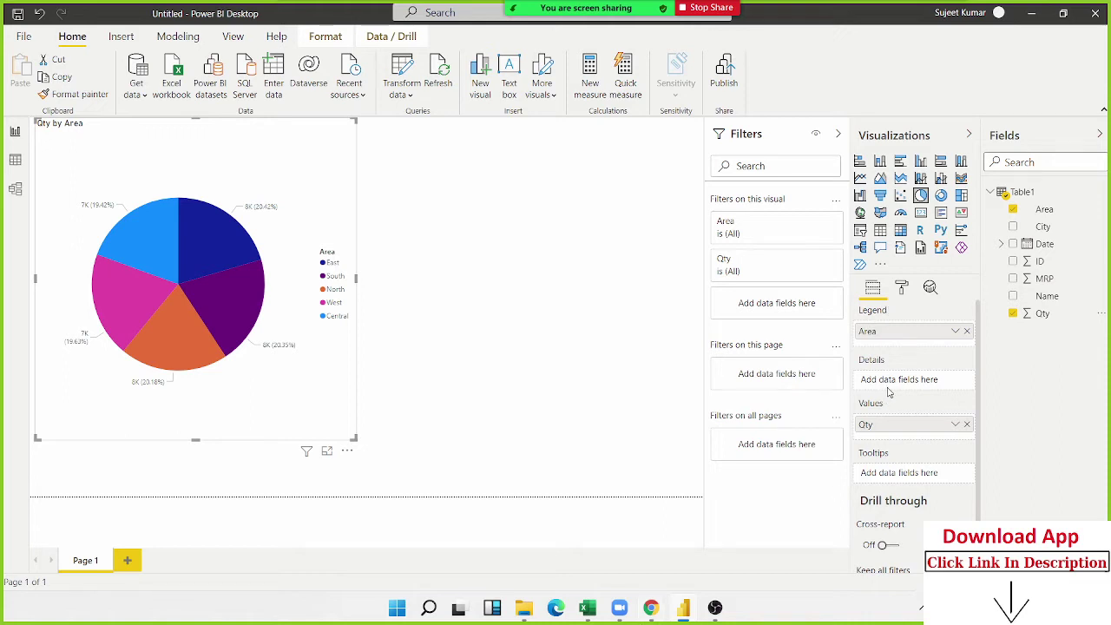
click(903, 289)
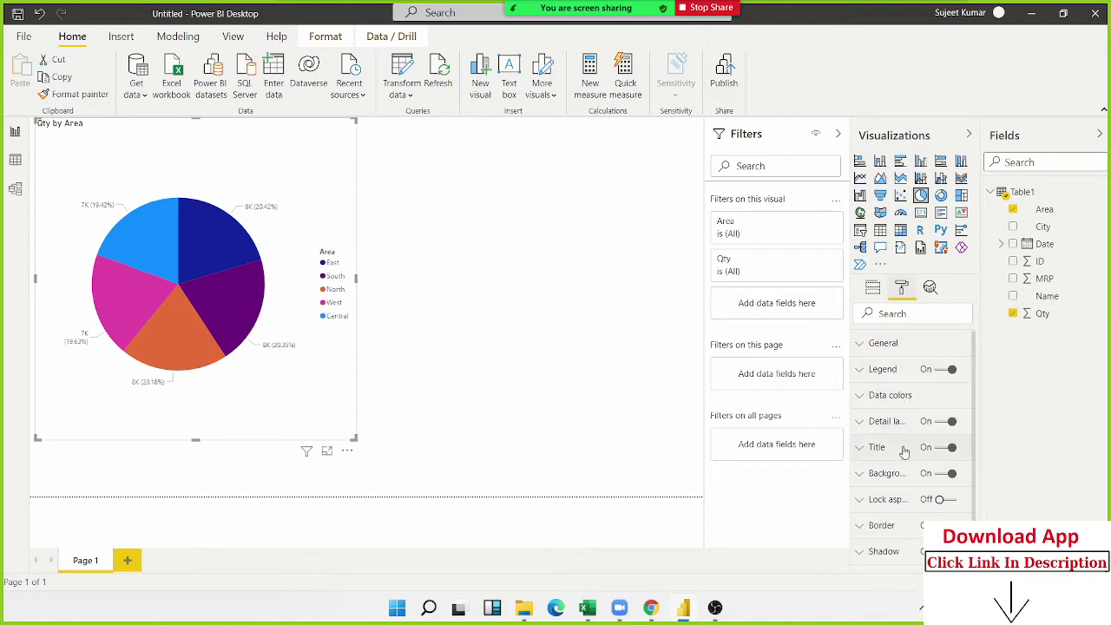
click(906, 502)
scroll(933, 486, down, 3)
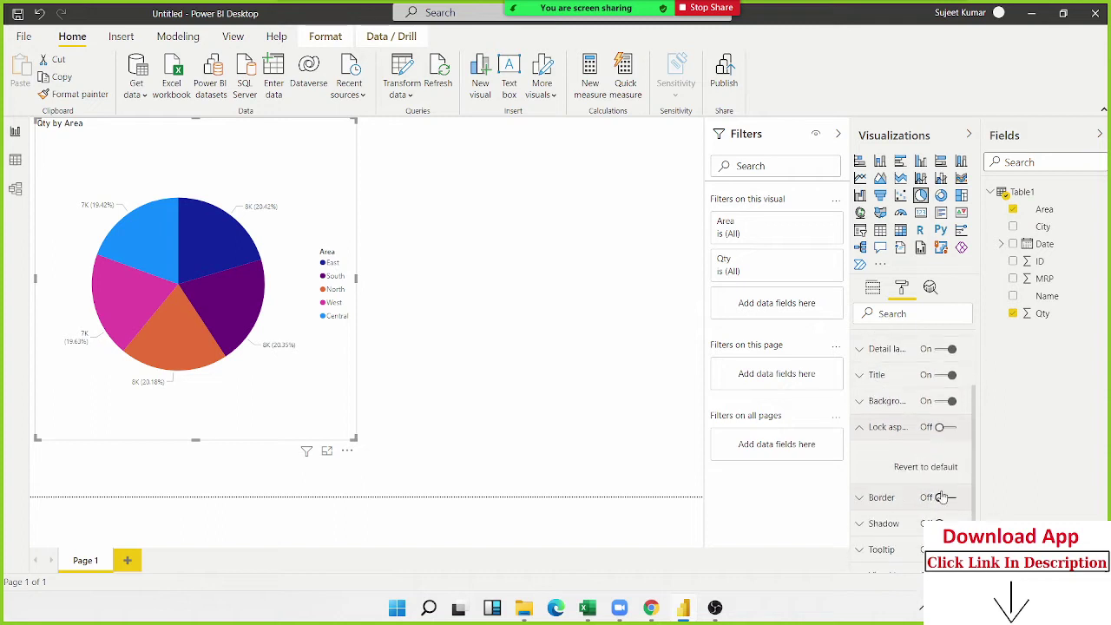
click(951, 430)
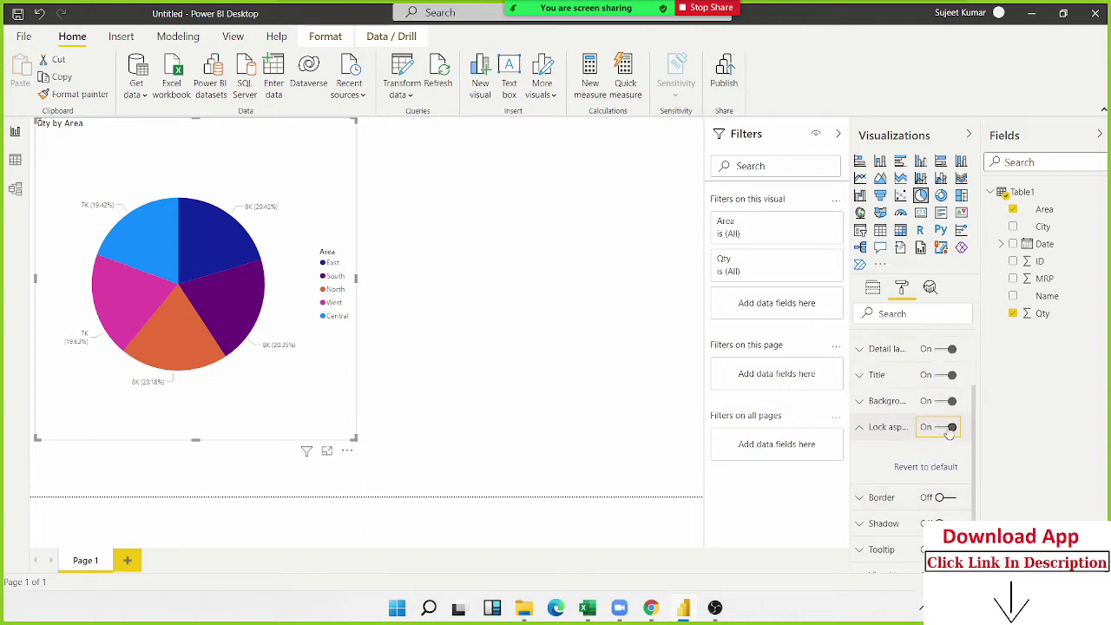
click(949, 433)
click(952, 498)
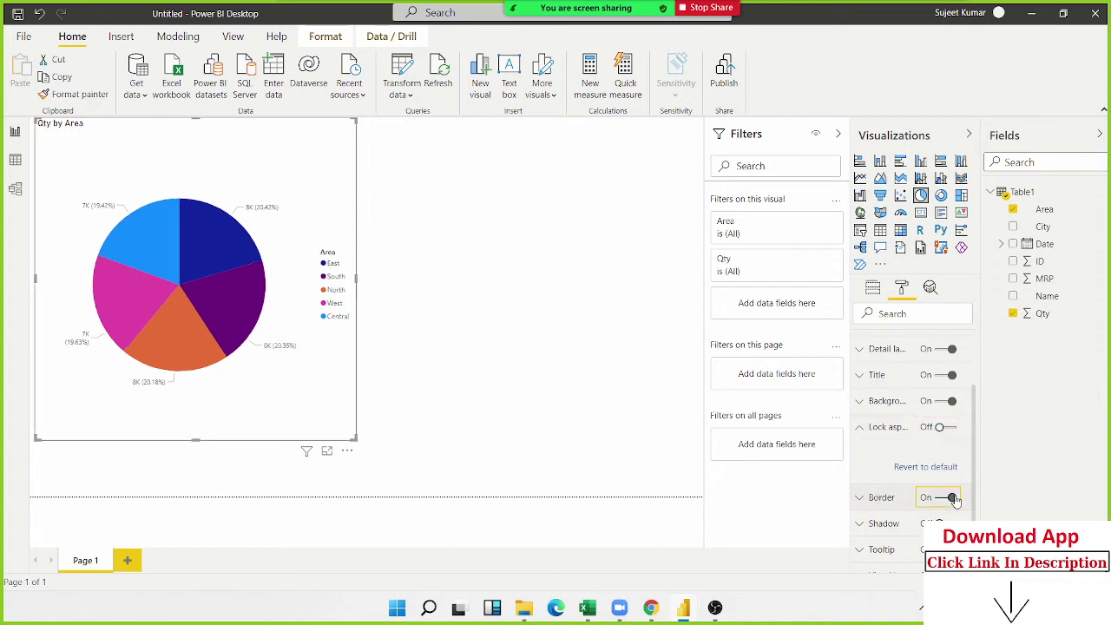
click(952, 498)
scroll(907, 525, down, 1)
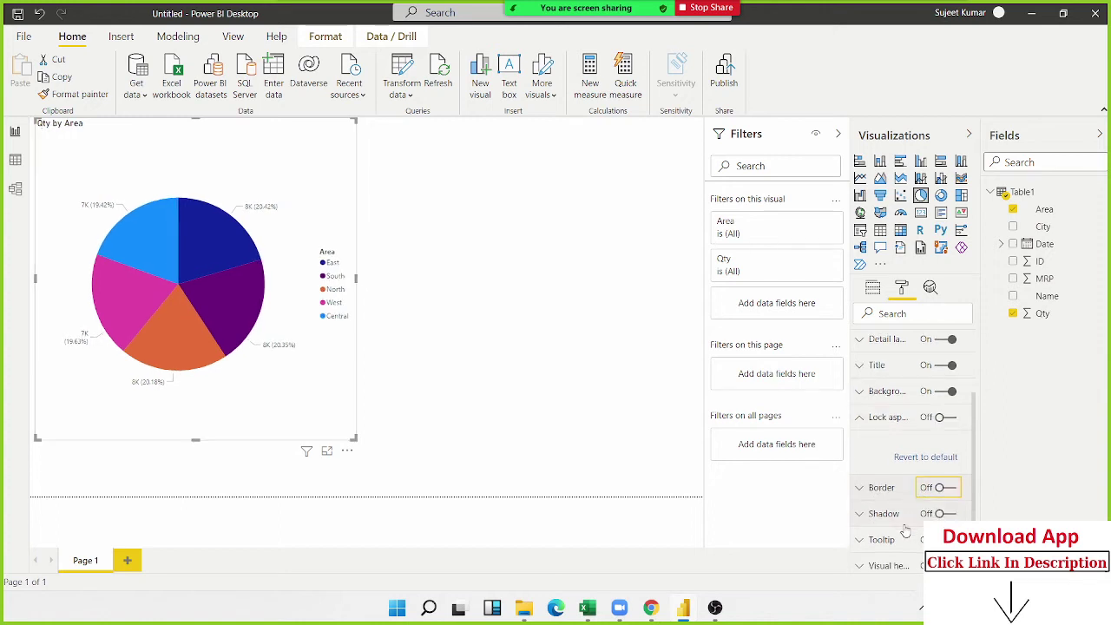
scroll(894, 521, up, 2)
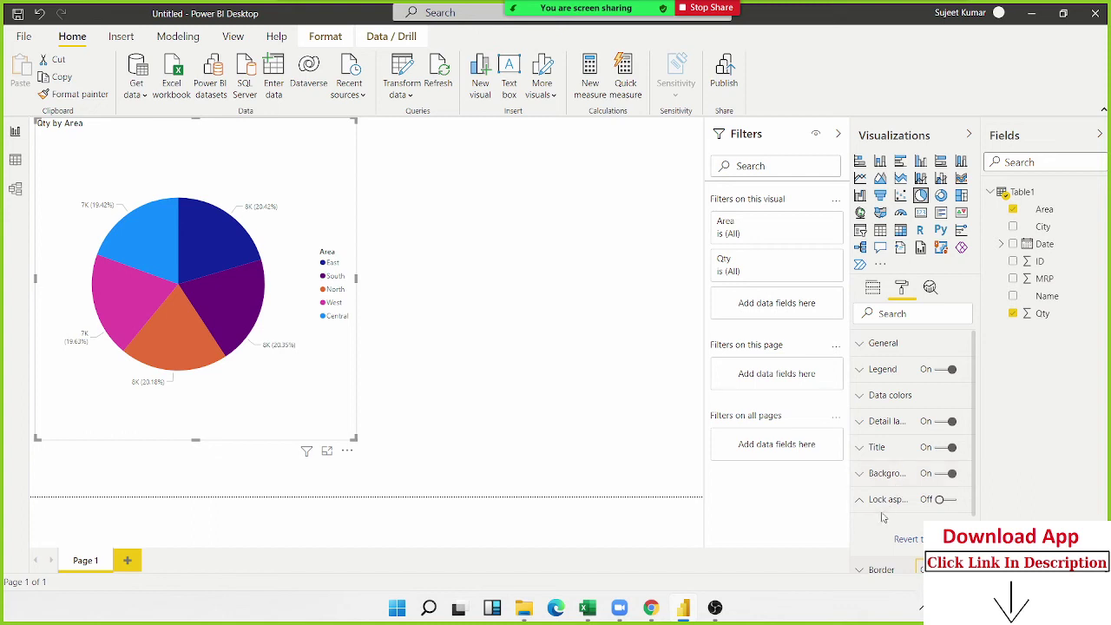
click(869, 504)
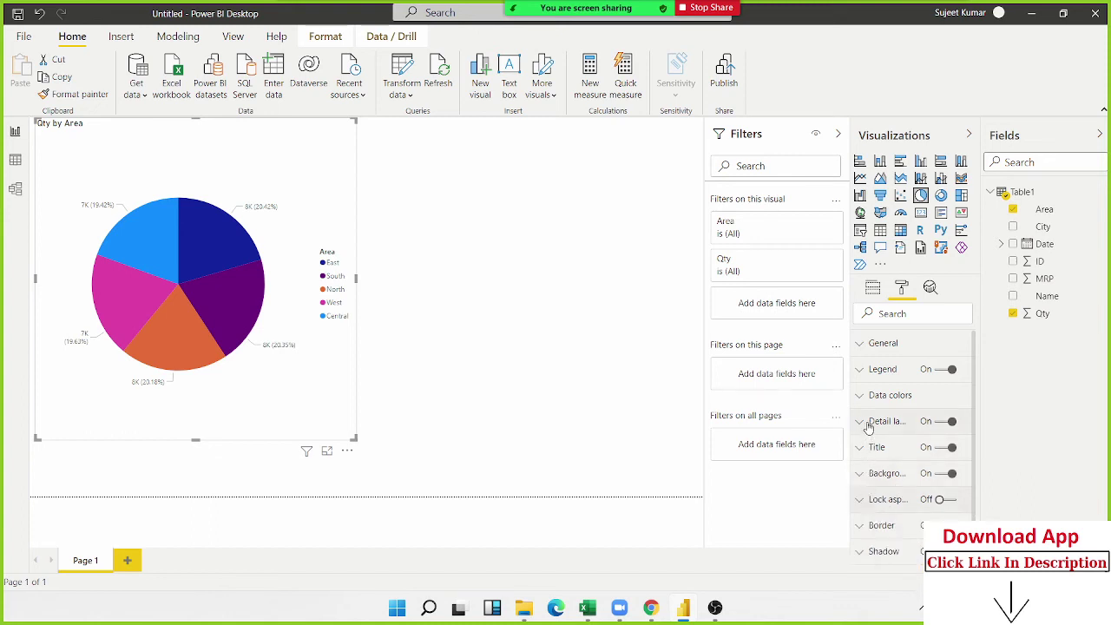
click(868, 425)
scroll(886, 469, down, 3)
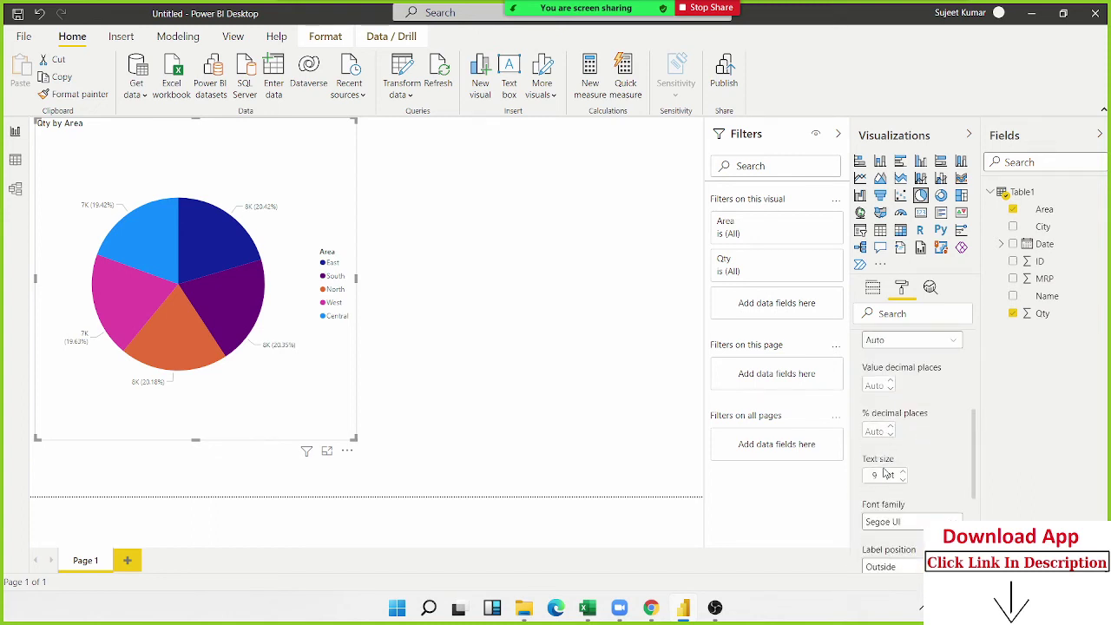
scroll(885, 473, down, 2)
scroll(894, 469, down, 3)
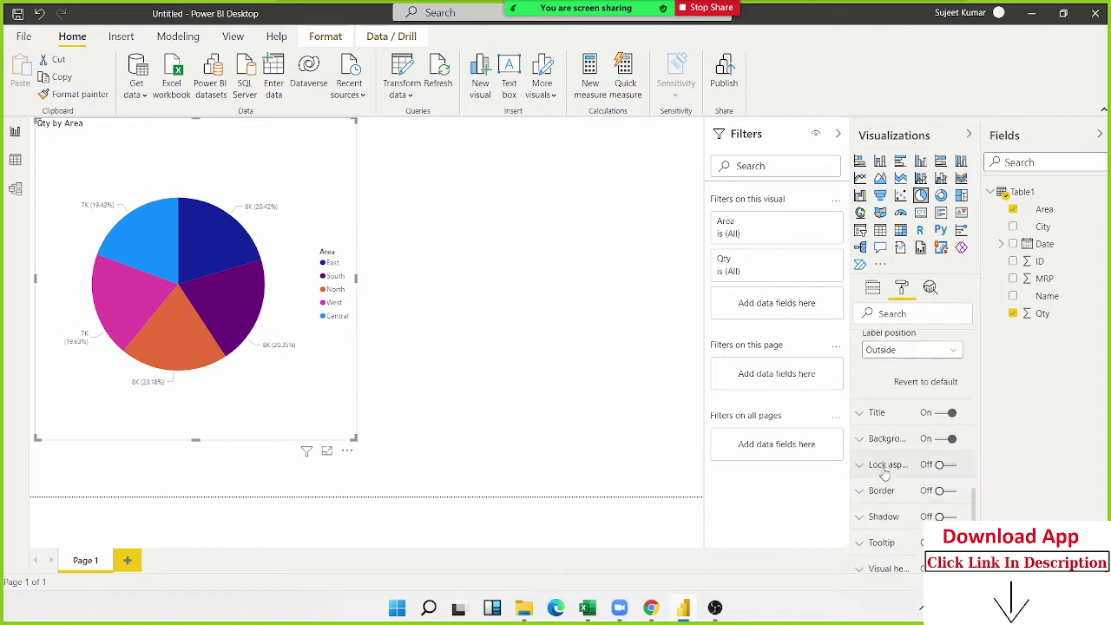
scroll(894, 469, up, 5)
scroll(894, 469, up, 5)
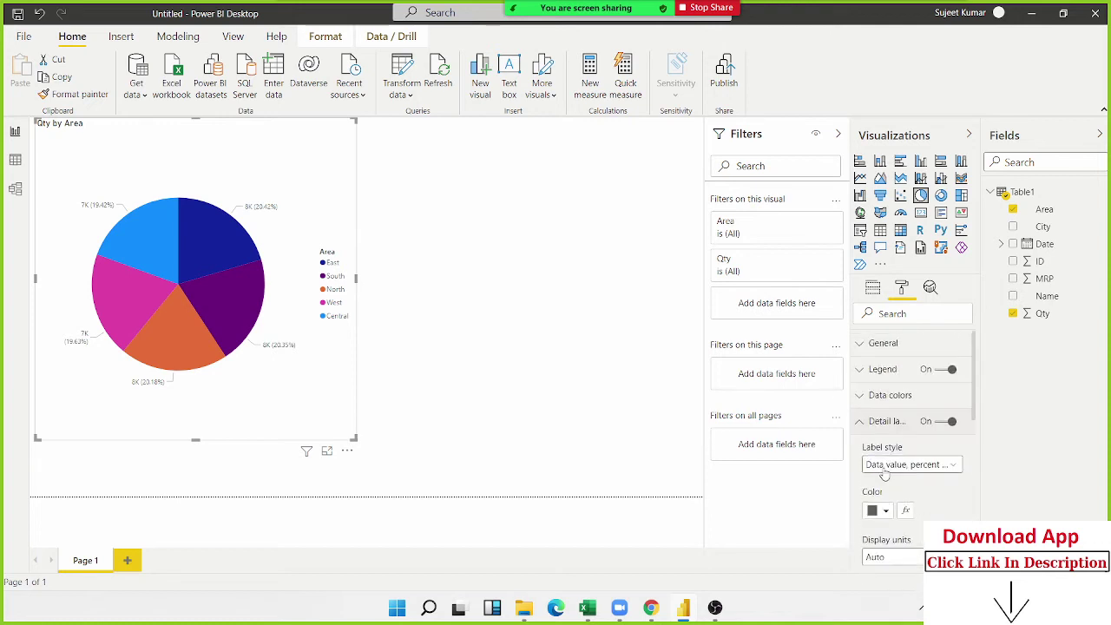
click(475, 285)
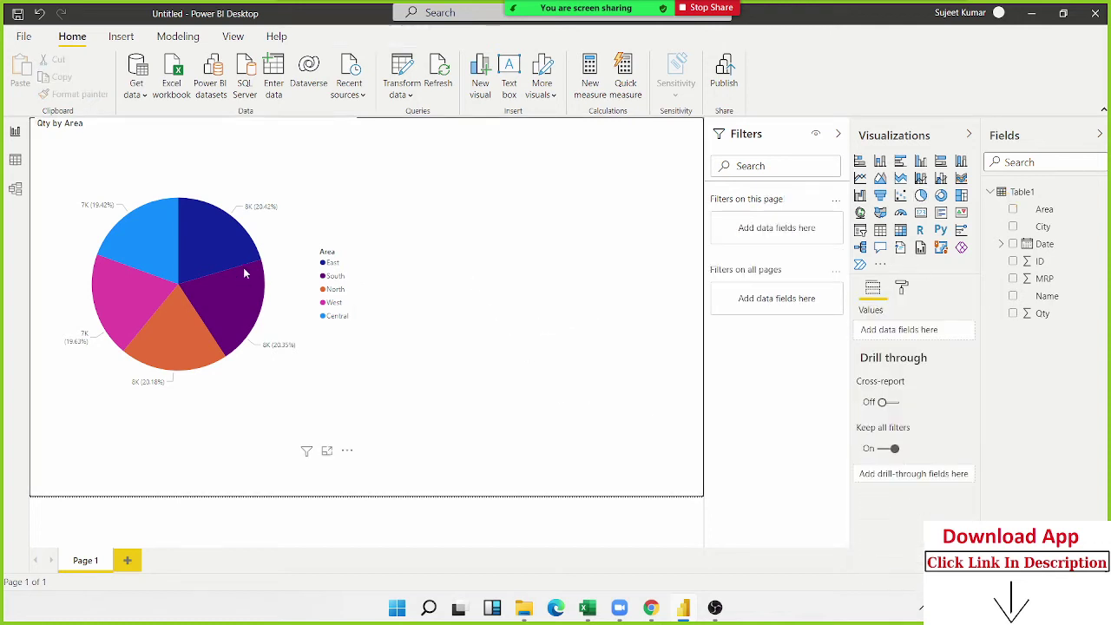
Convert the pie to a donut, add City under Area in Legend, and drill down to City.
click(339, 197)
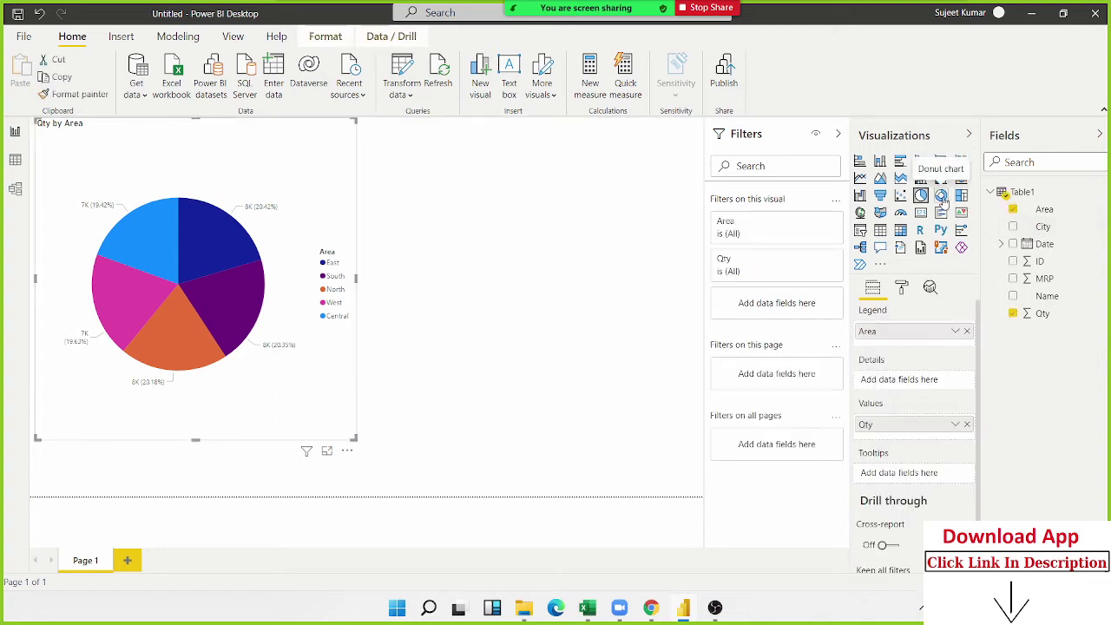
click(942, 196)
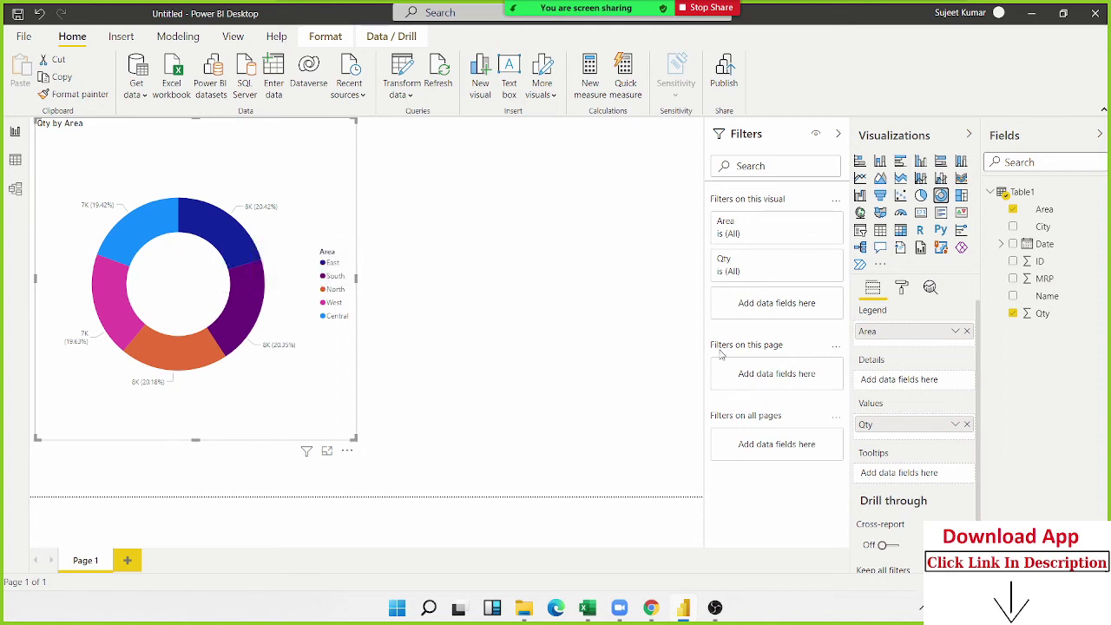
drag(1066, 232, 937, 350)
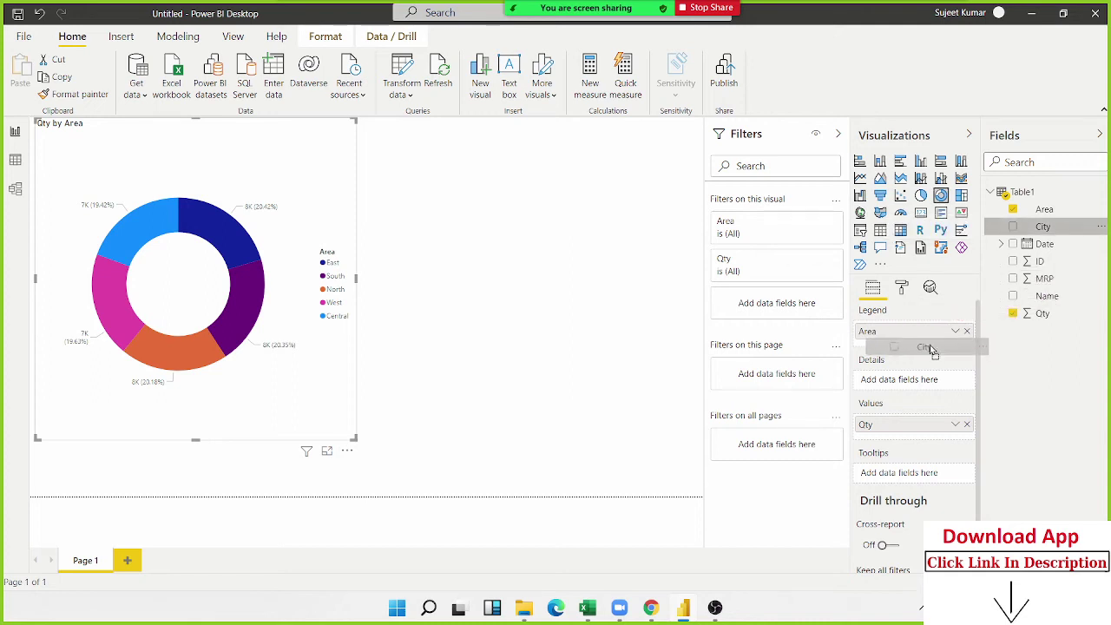
drag(937, 351, 929, 348)
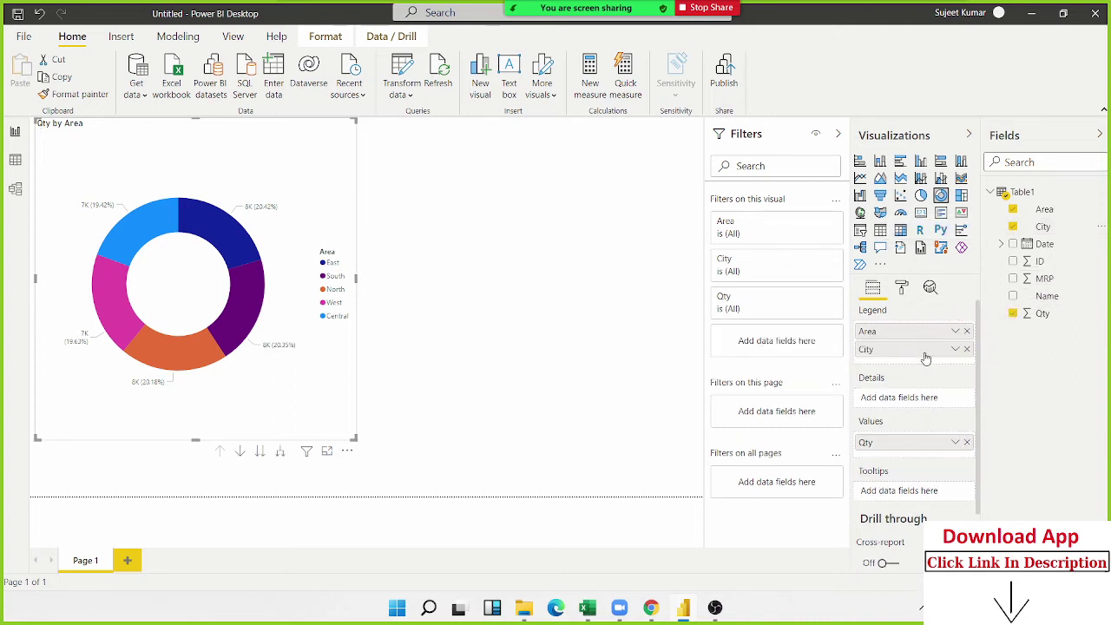
click(242, 455)
click(260, 452)
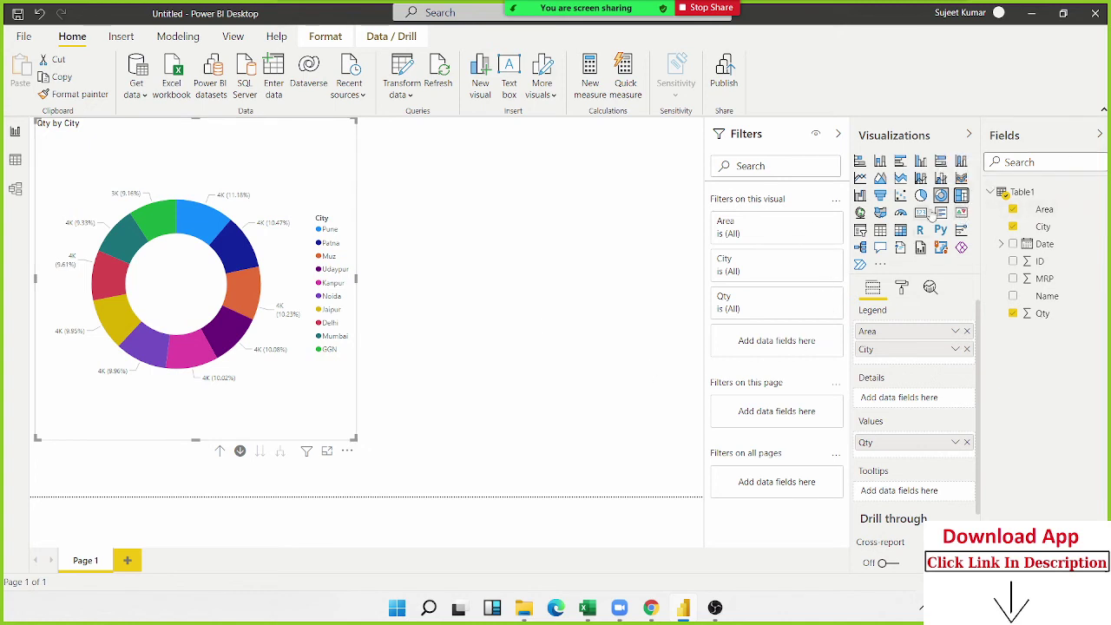
Switch the donut to a Qty by City treemap and stretch it wider and taller across the page.
click(961, 195)
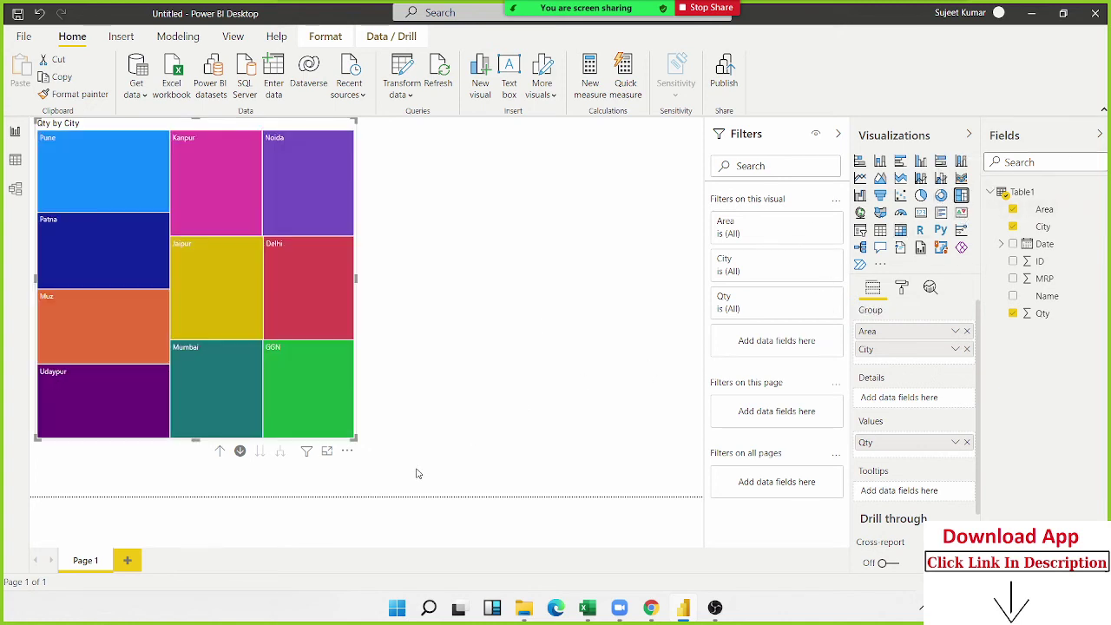
drag(354, 439, 707, 483)
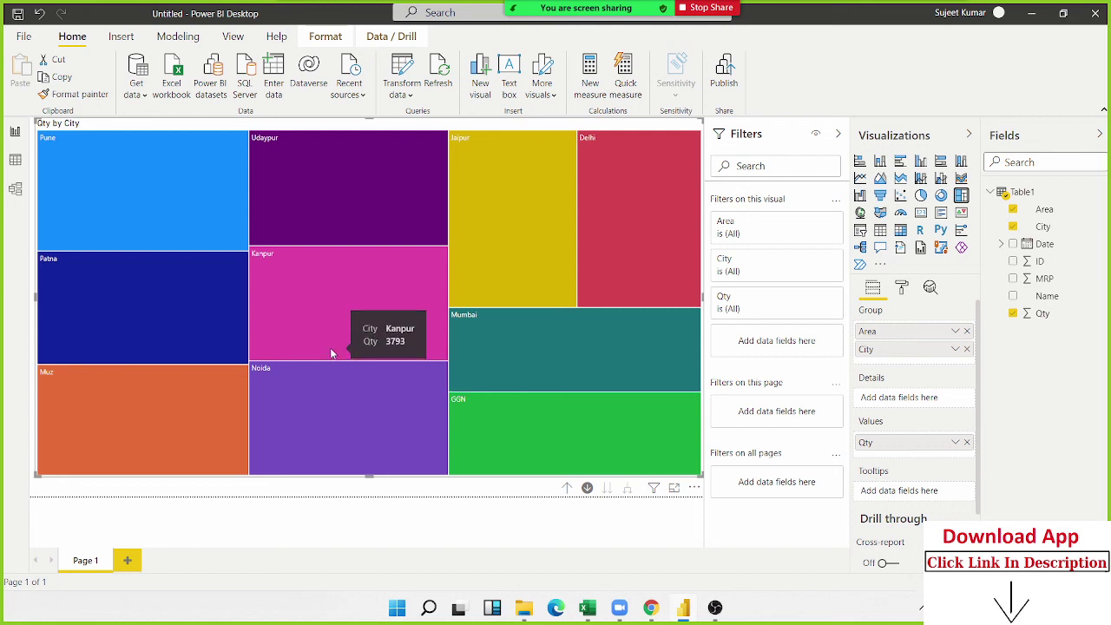
click(903, 288)
Turn the treemap's Data labels on, review its Analytics options, then deselect the visual.
scroll(919, 415, down, 2)
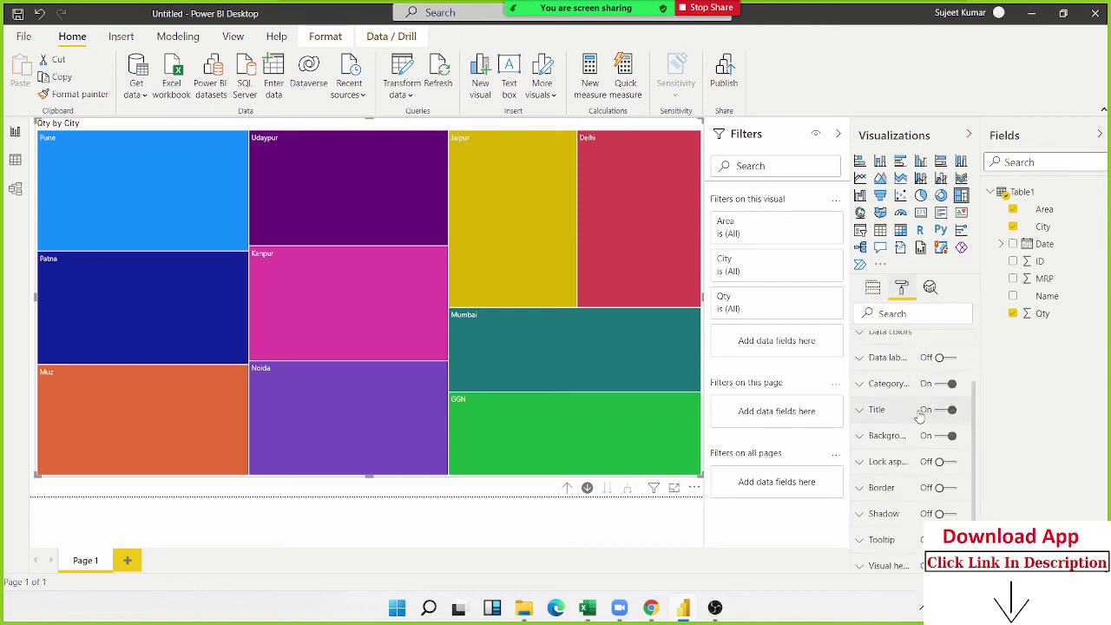
click(954, 358)
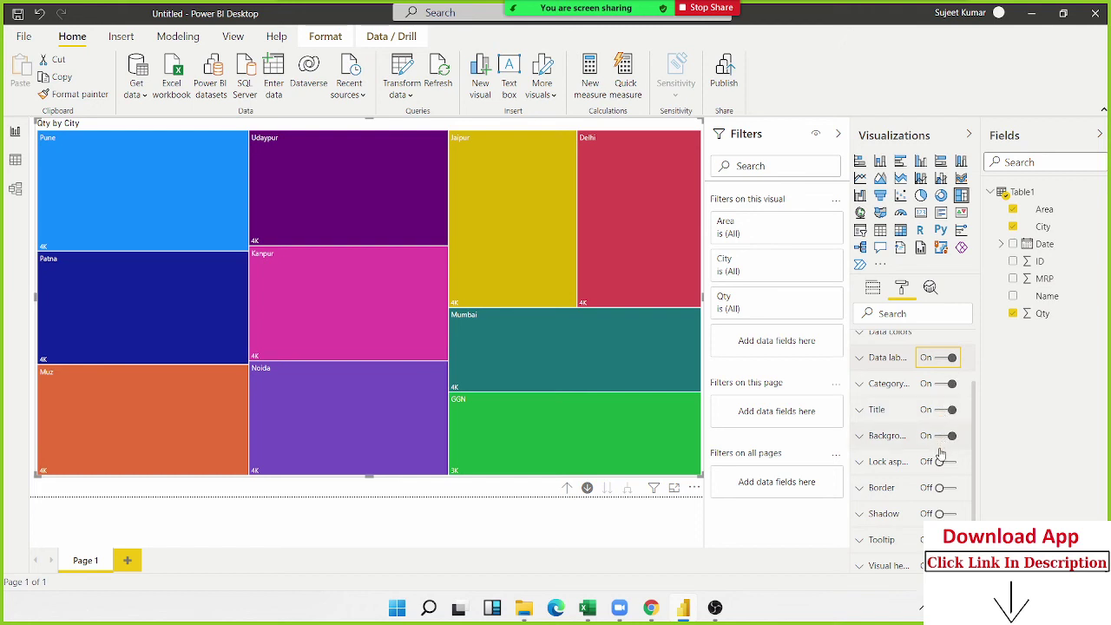
scroll(933, 382, up, 2)
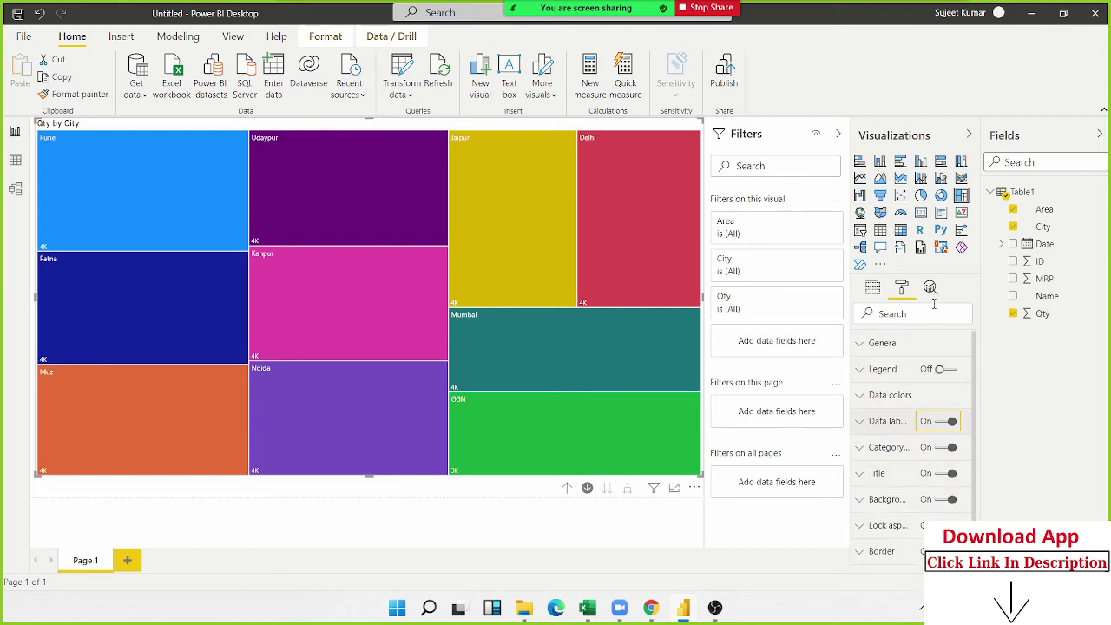
click(929, 287)
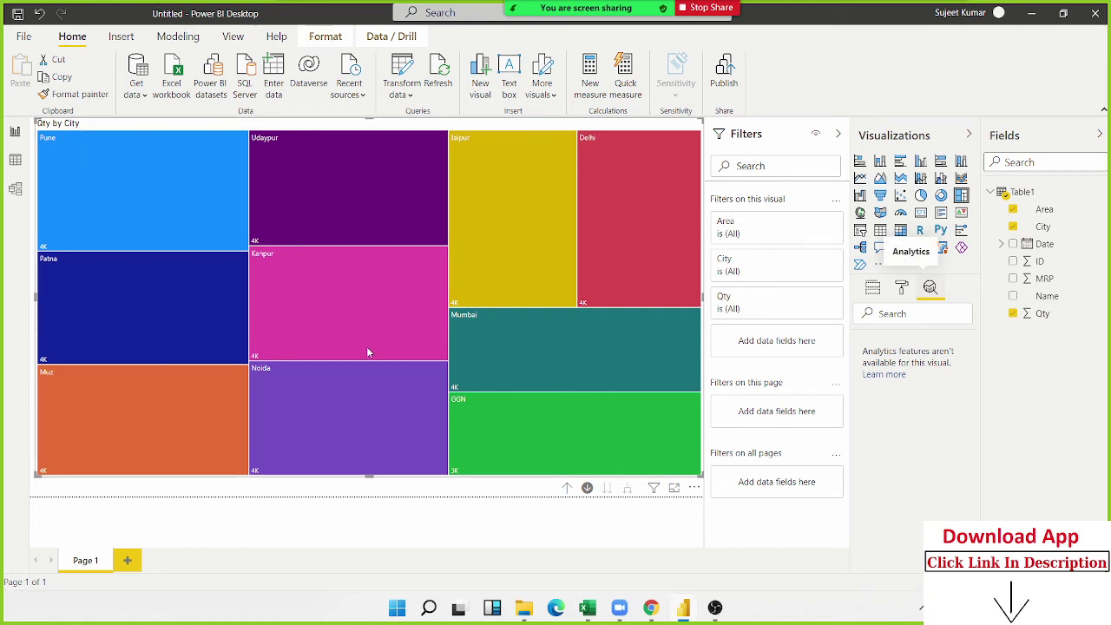
click(373, 522)
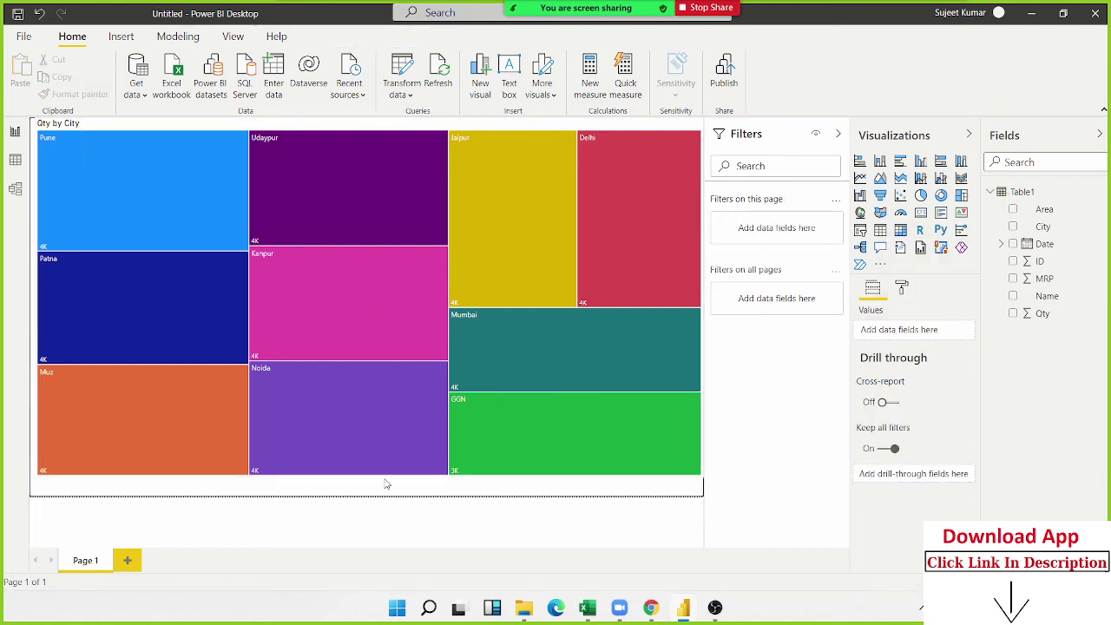